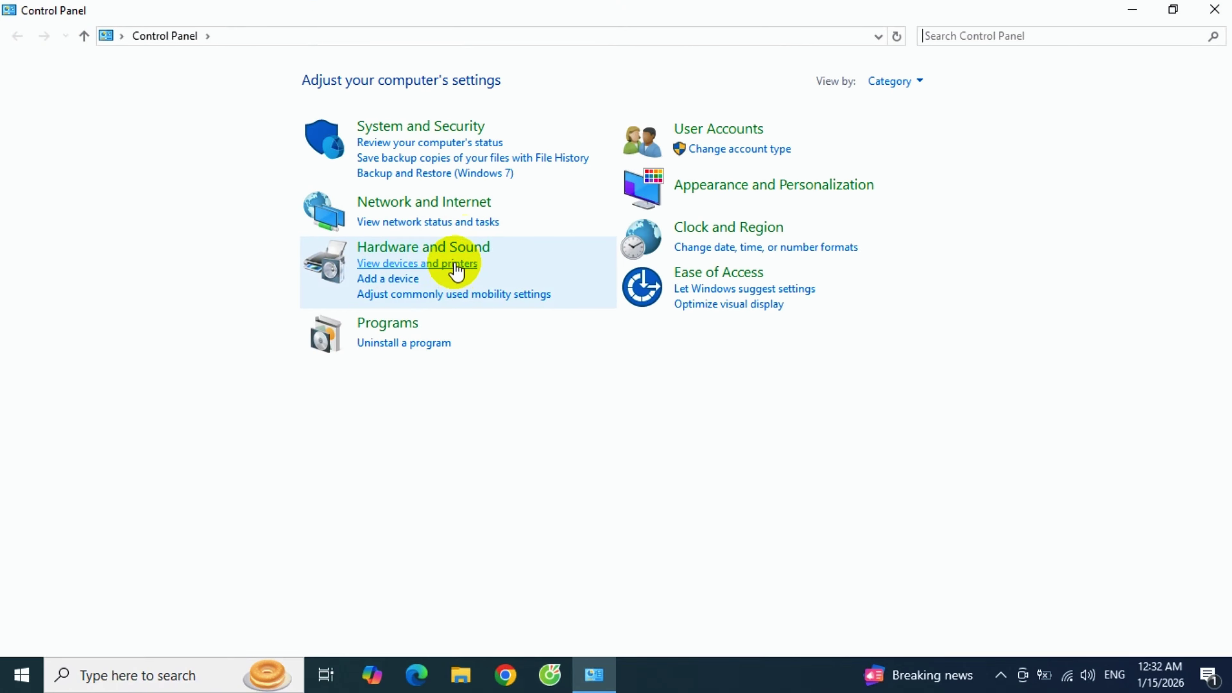
- View the devices and printers, inspect the HP LaserJet P1006's device page, and close the window
left_click(455, 264)
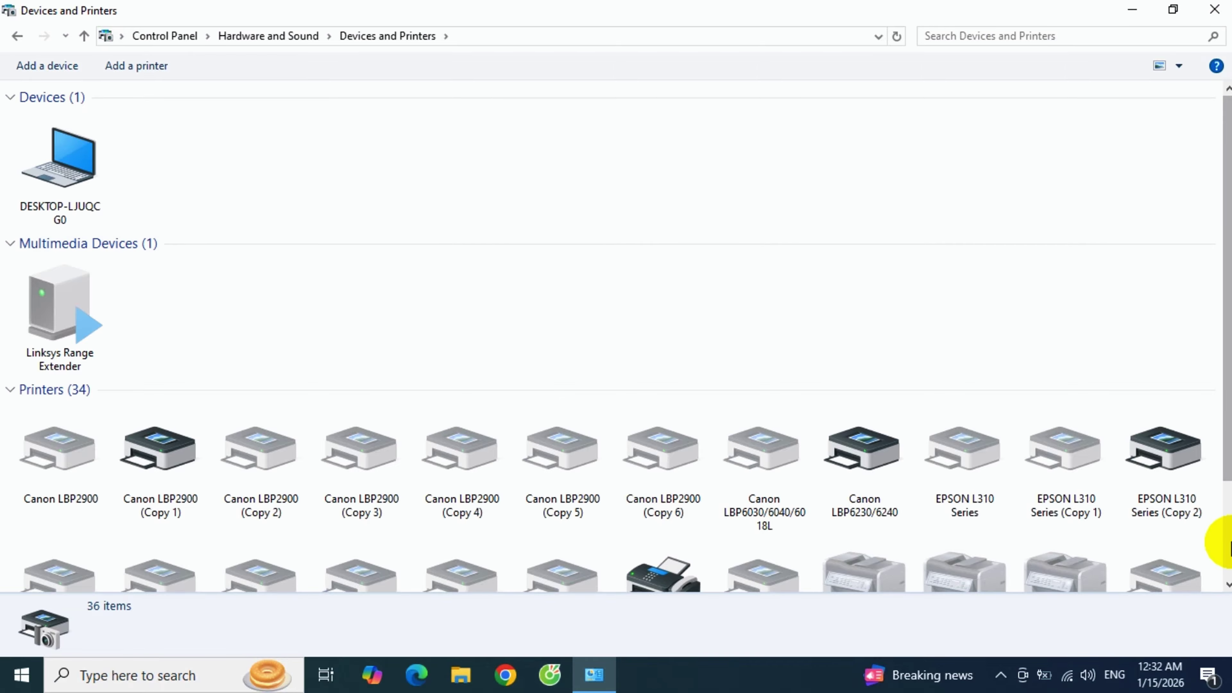
left_click(1227, 538)
left_click(1227, 542)
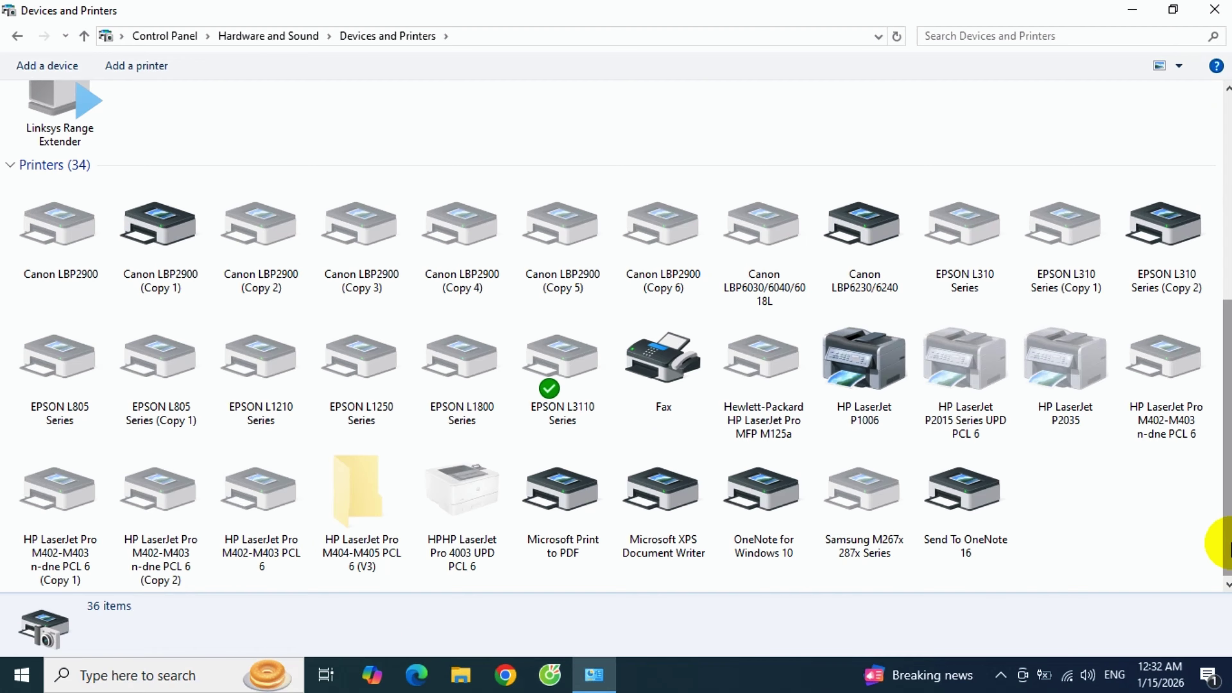
left_click(869, 398)
right_click(870, 399)
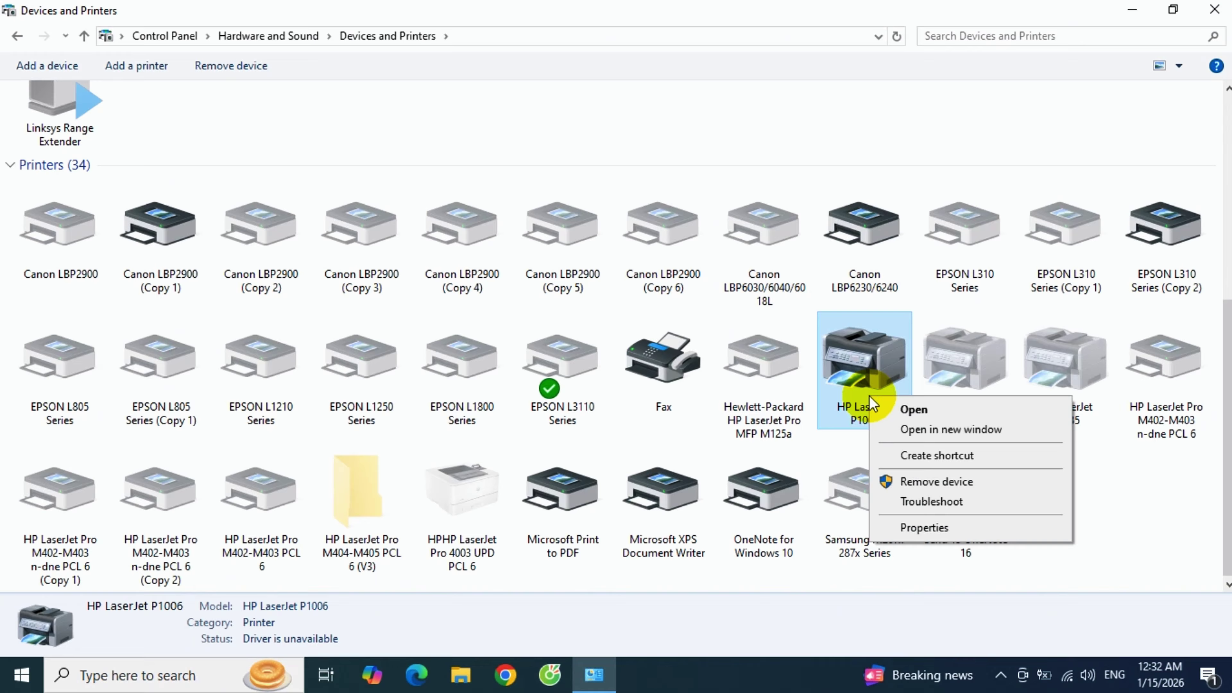
left_click(919, 411)
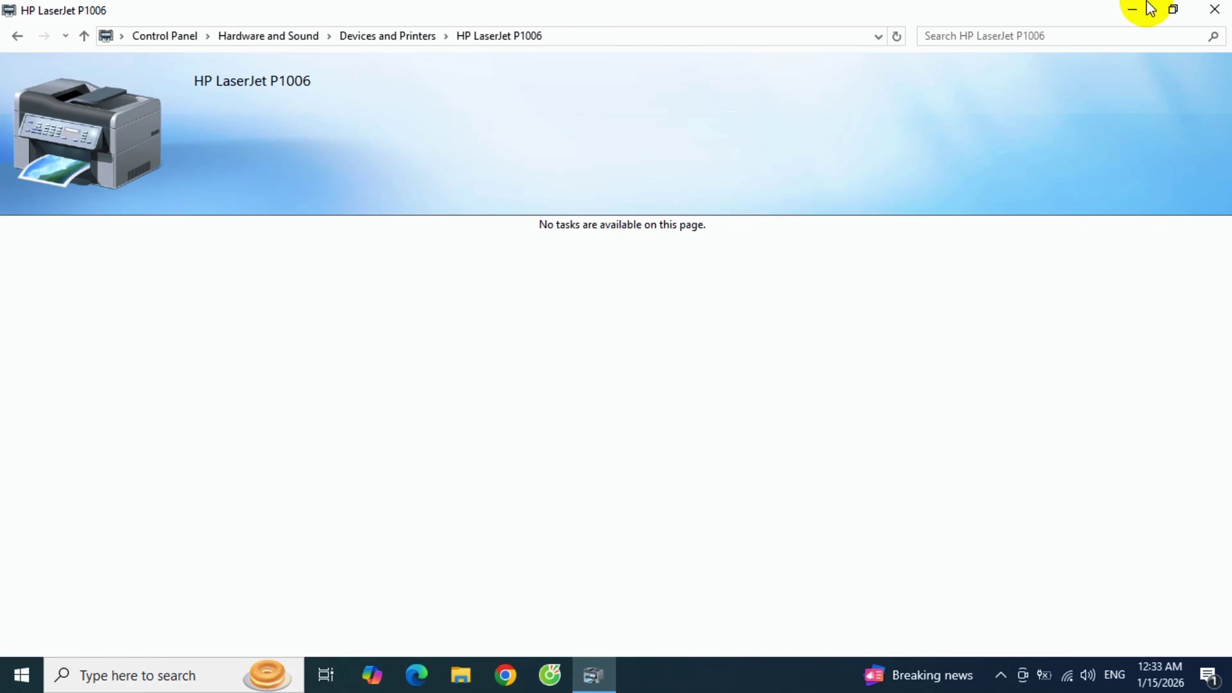
left_click(1224, 10)
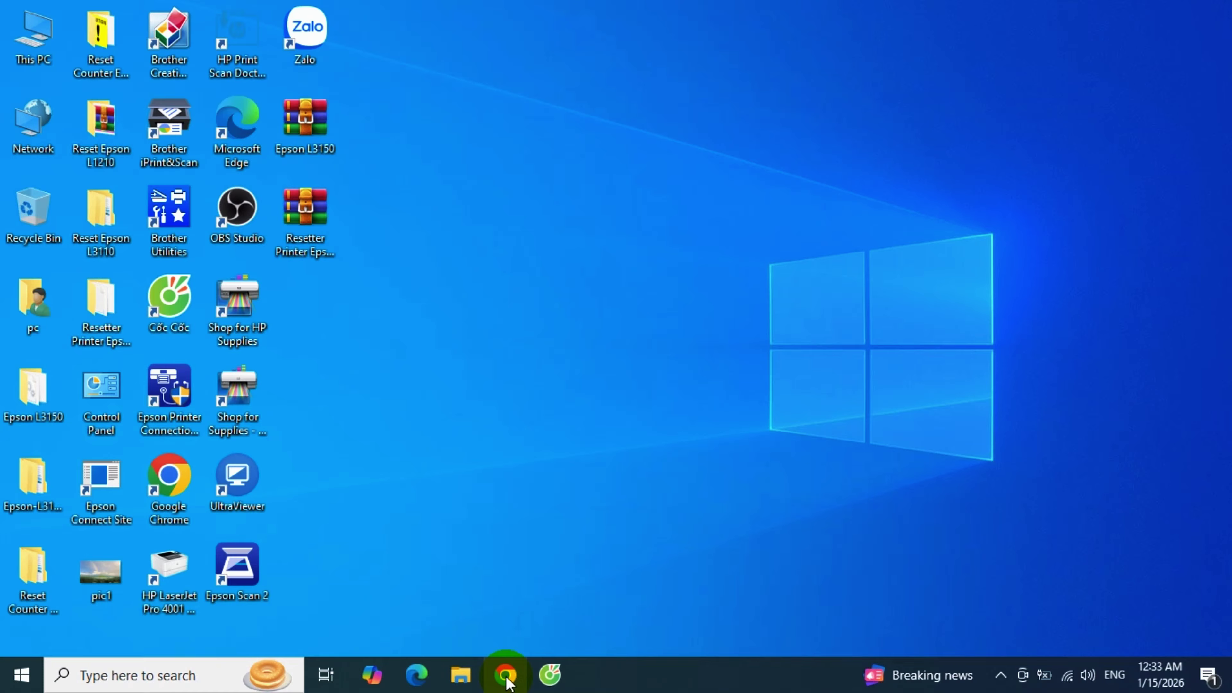
- Switch to Chrome, search for the P1006 driver, and open HP's Software and Drivers page for the HP LaserJet P1006 in a maximized window
left_click(510, 677)
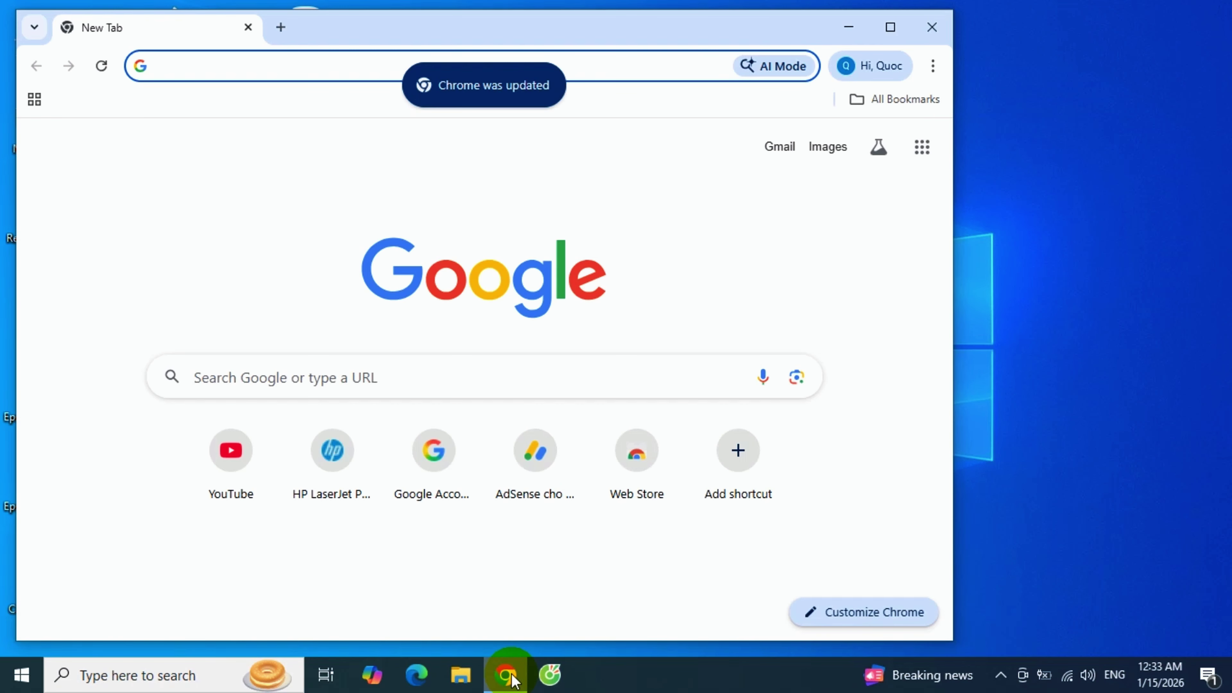
type("driver")
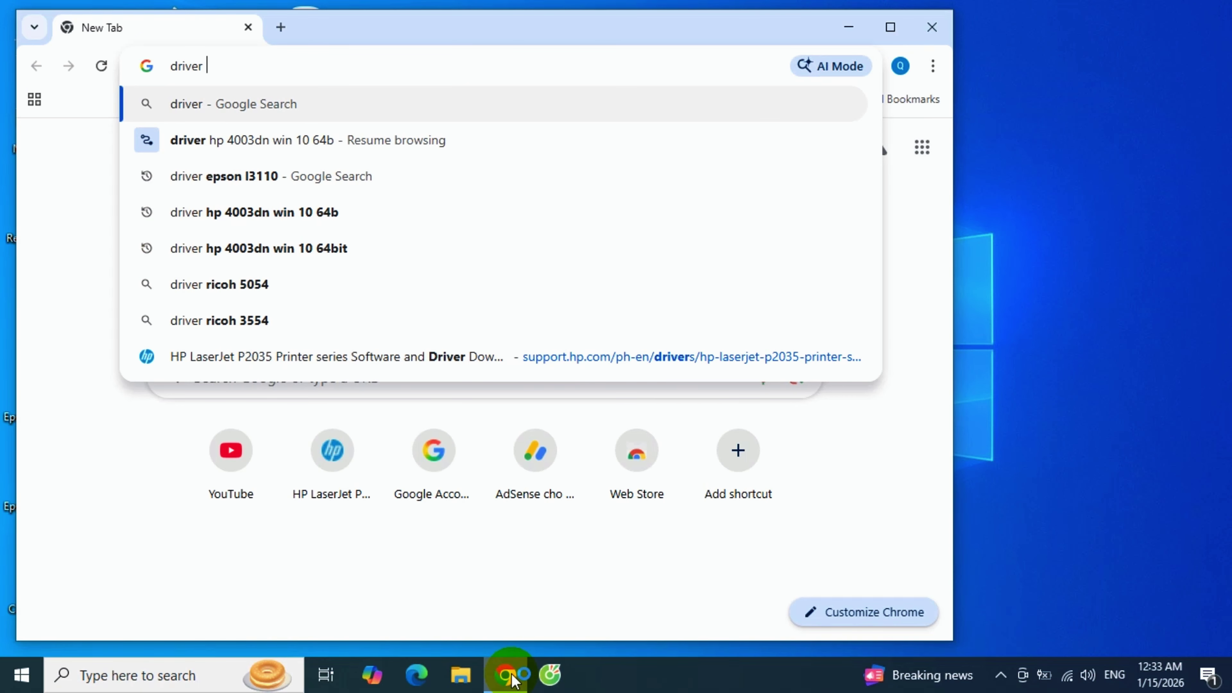
type(" p p1")
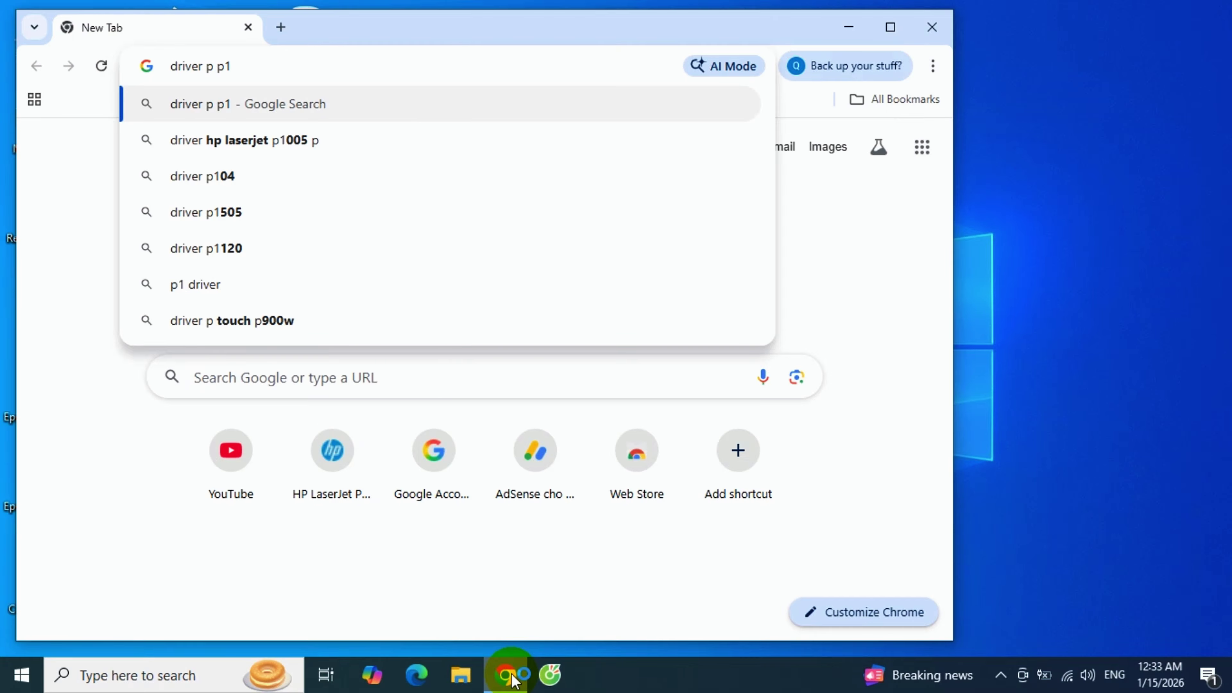
key("Down")
key("Down")
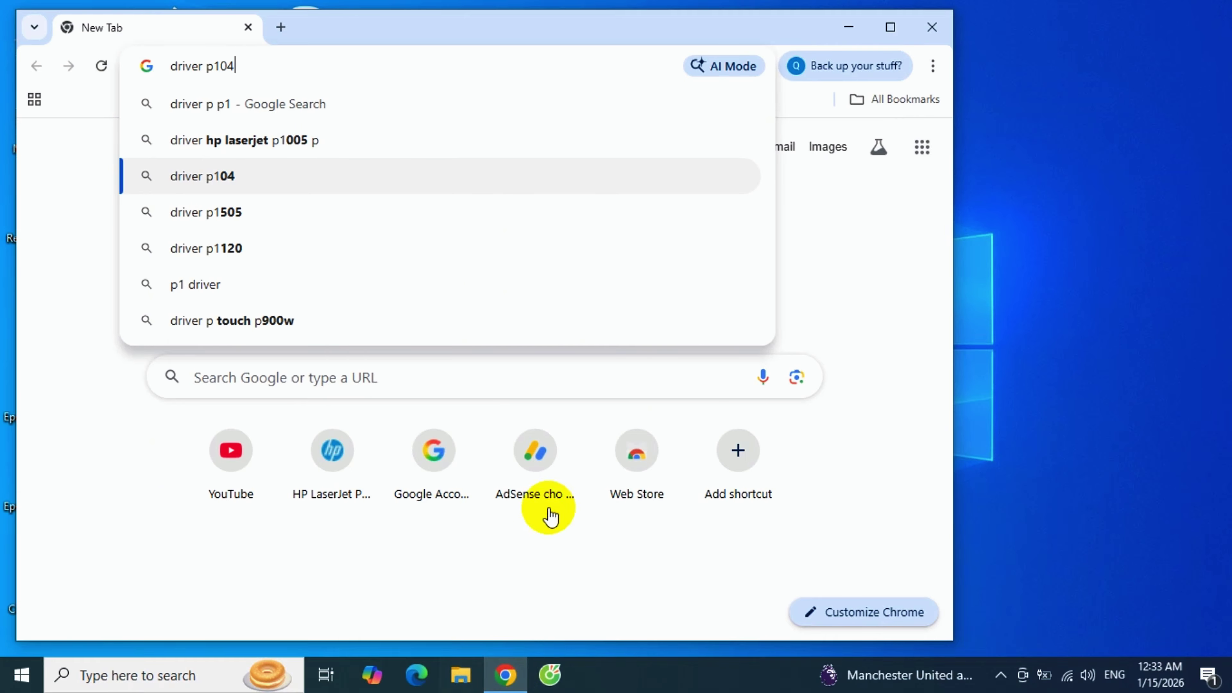
left_click(321, 142)
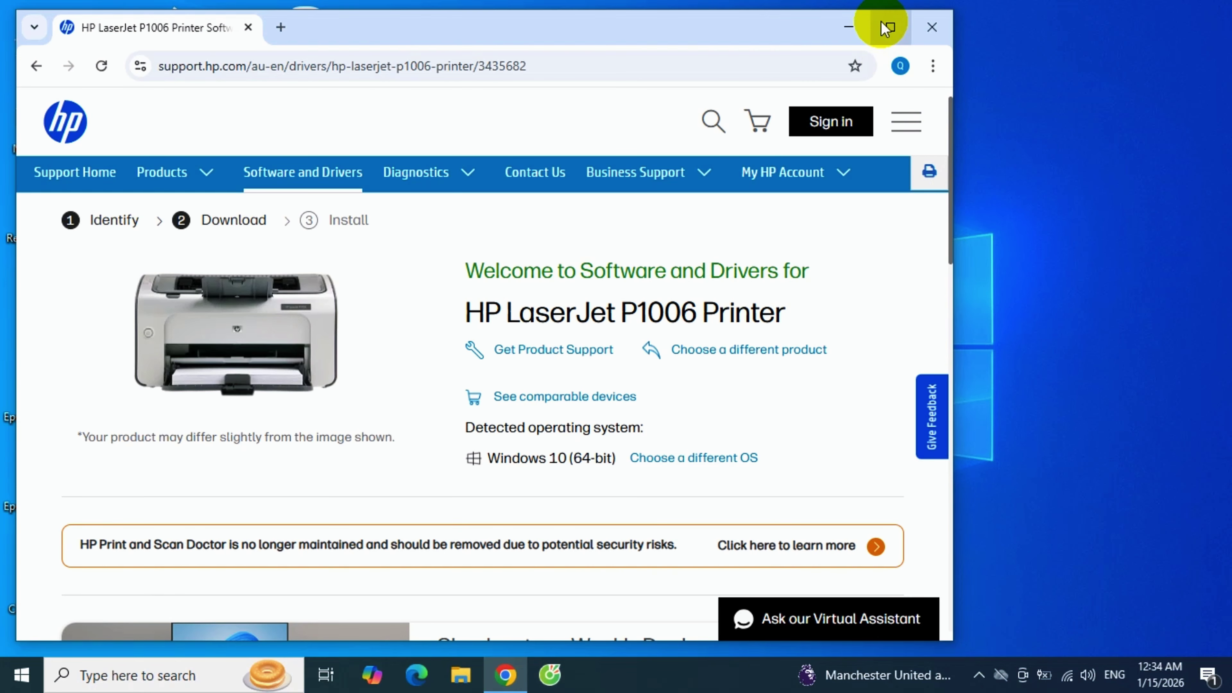
left_click(890, 27)
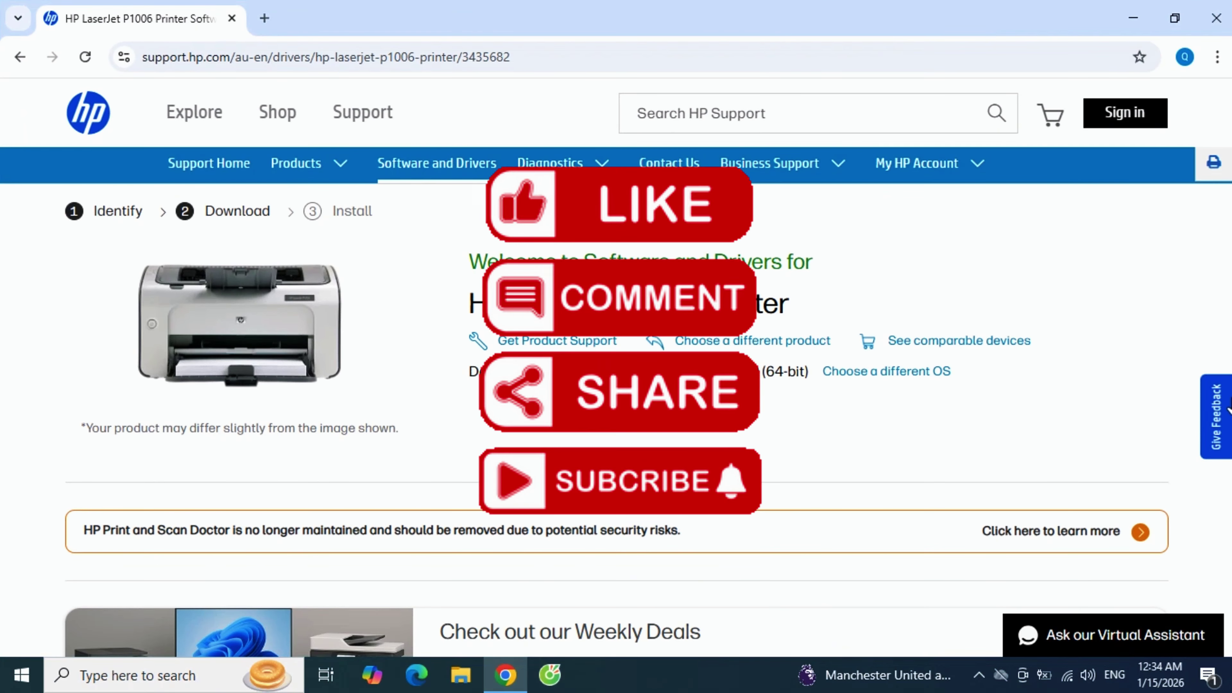
- Expand Driver-Product Installation Software and Basic Drivers, and download the HP LaserJet P1000-P1500 Hostbased Plug and Play Basic Driver
scroll(616, 369, "down", 10)
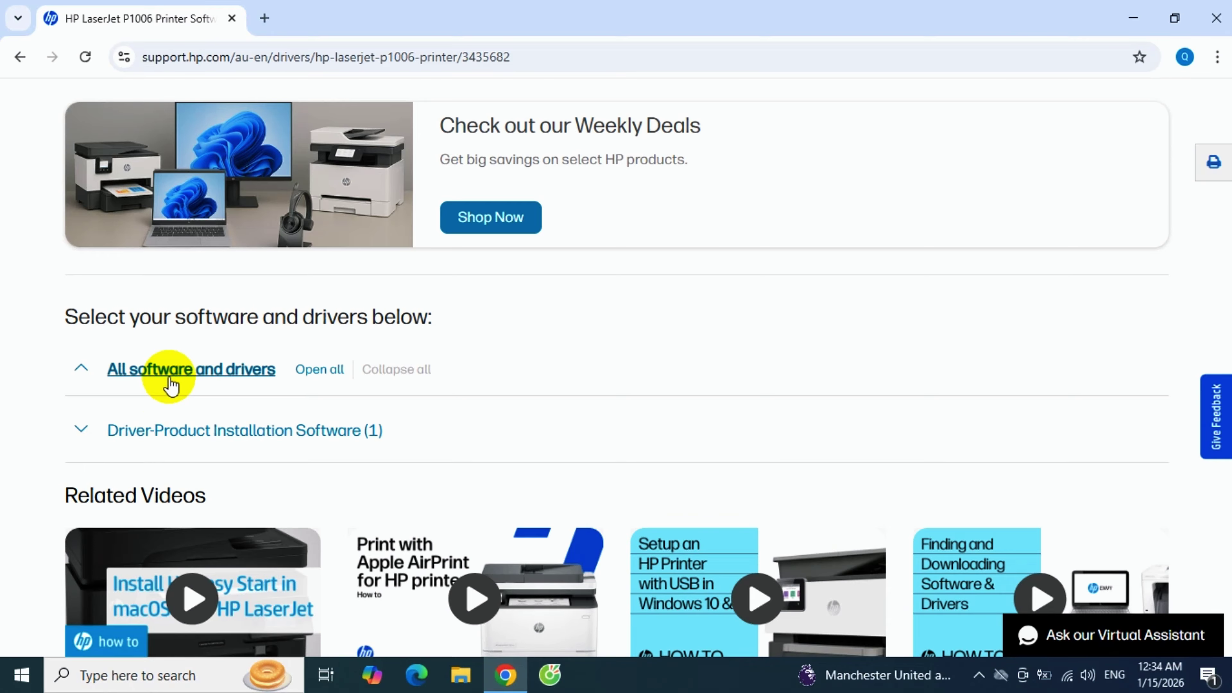
left_click(237, 436)
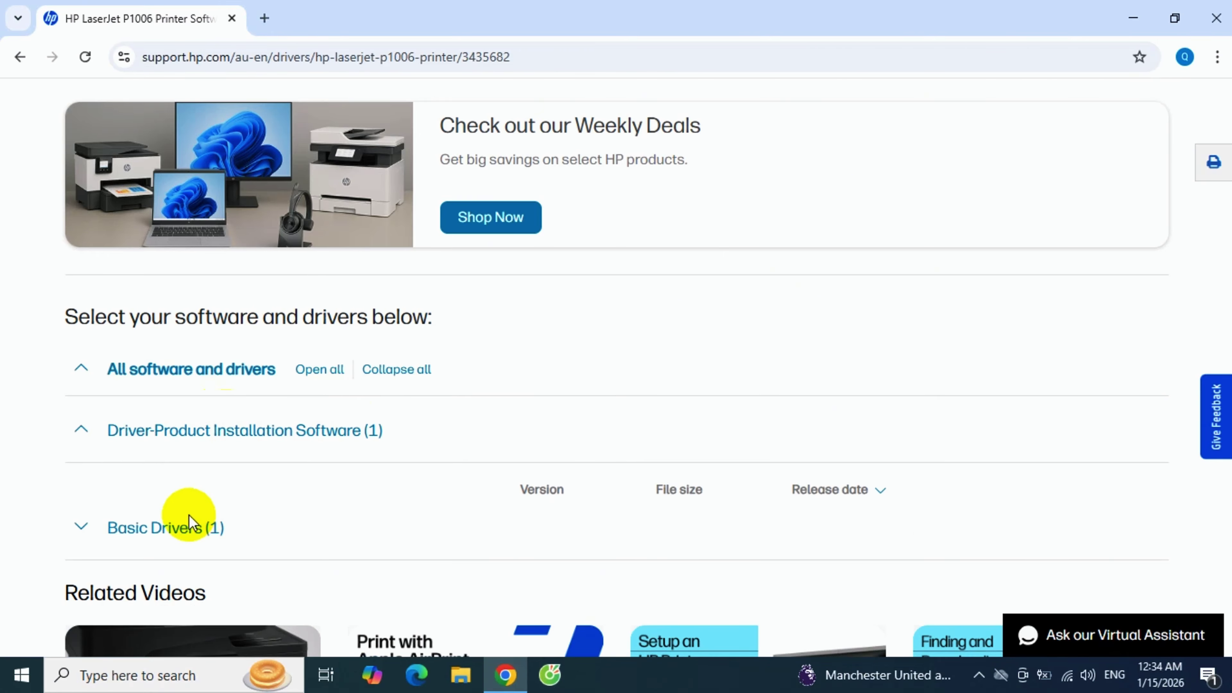
left_click(184, 534)
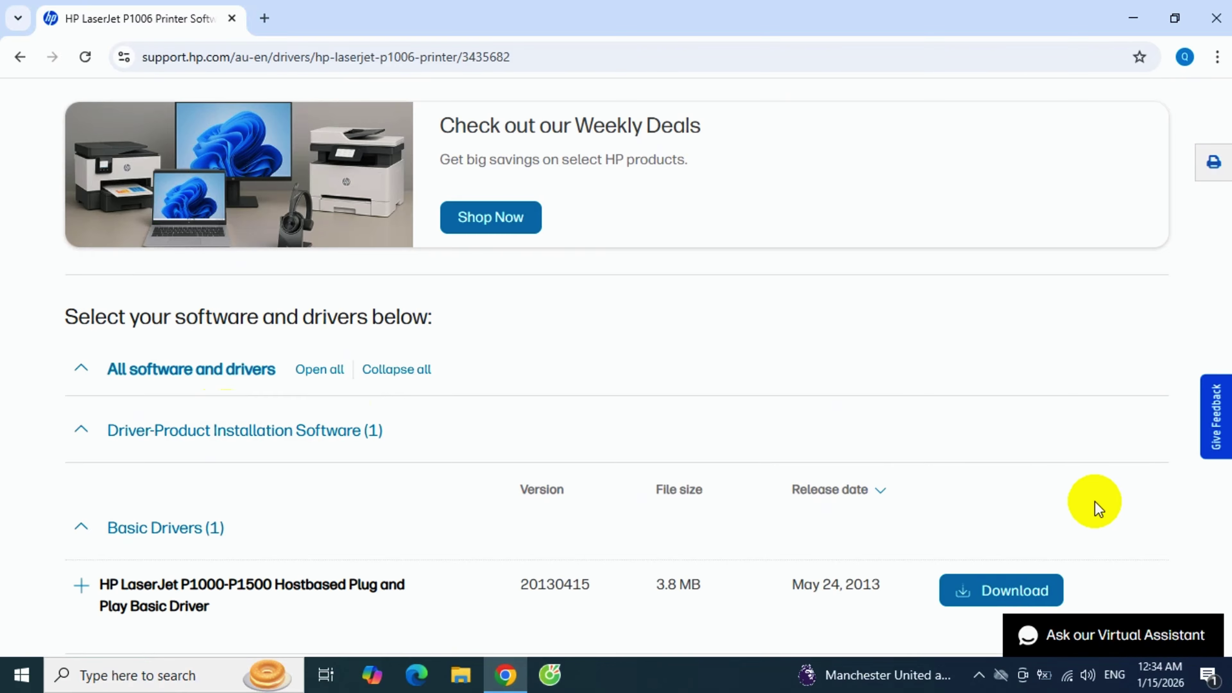
scroll(1094, 506, "down", 6)
scroll(1198, 548, "down", 1)
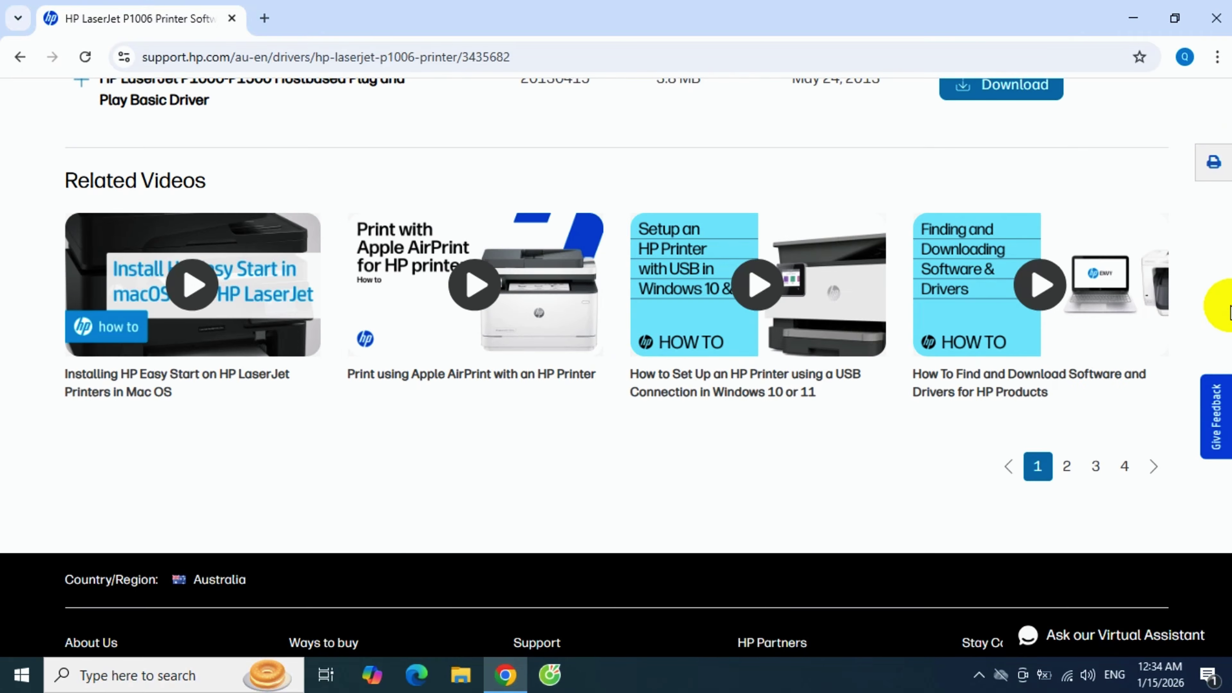
scroll(1229, 310, "up", 7)
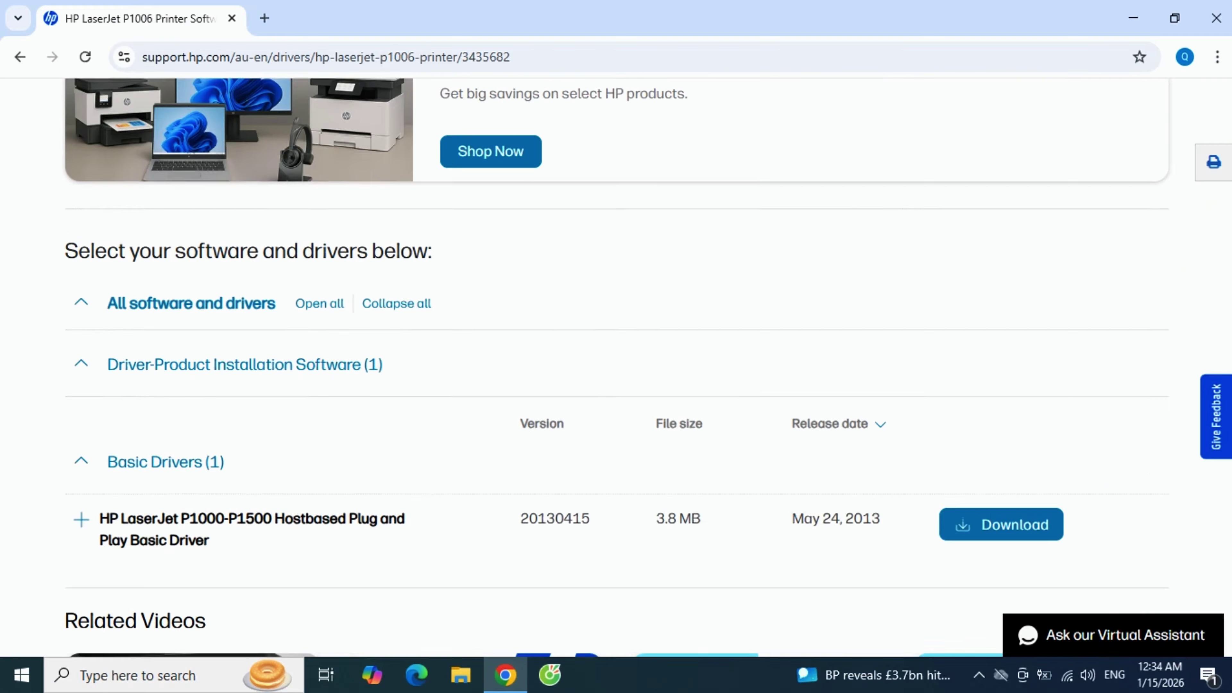
scroll(618, 368, "down", 3)
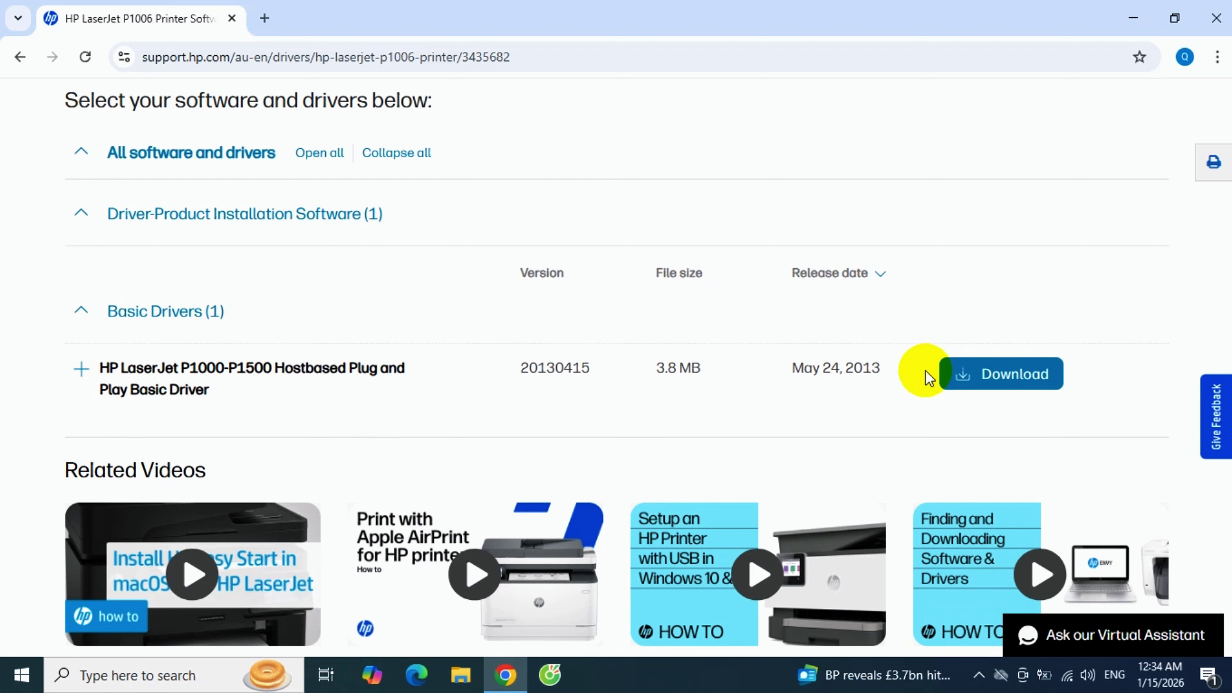
left_click(1013, 394)
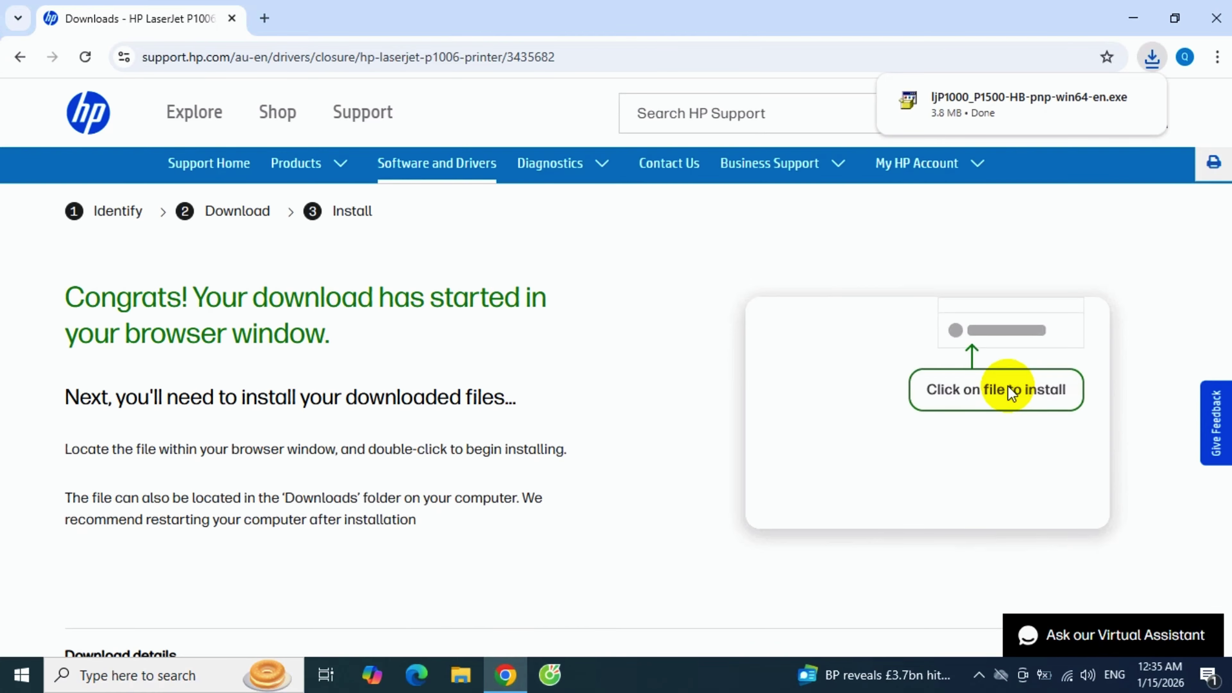
- Run the downloaded ljP1000_P1500-HB-pnp-win64-en.exe, accept the license agreement, and complete the driver installation
left_click(1025, 103)
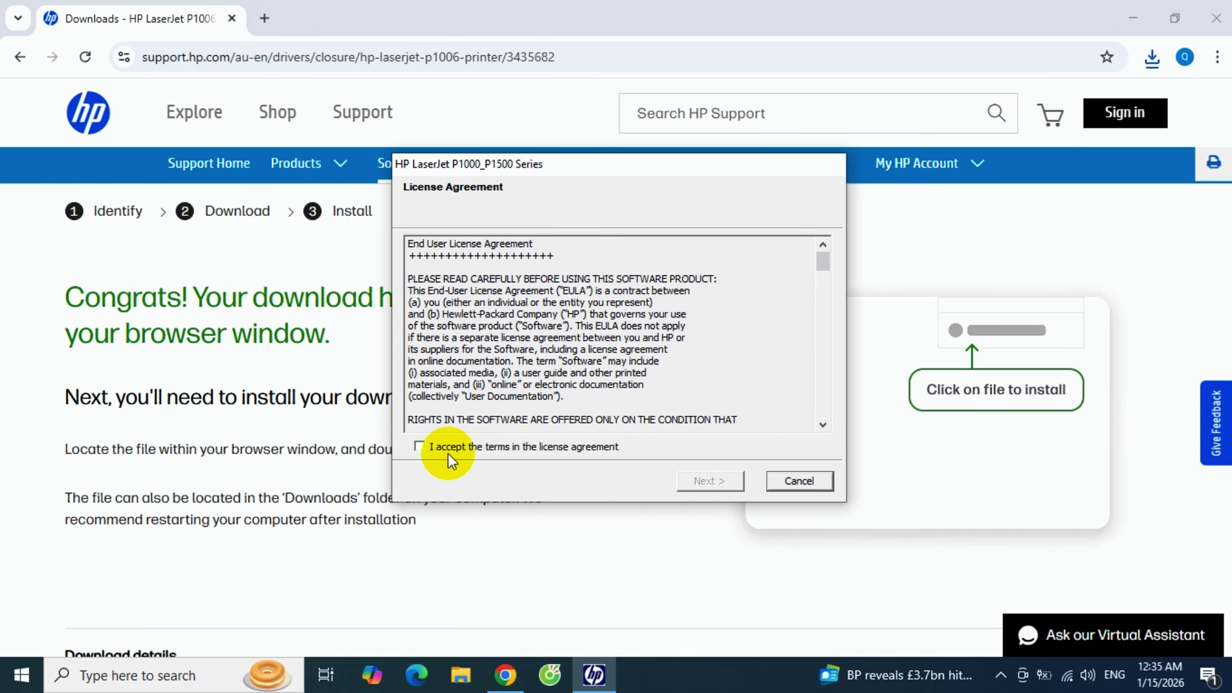
left_click(419, 444)
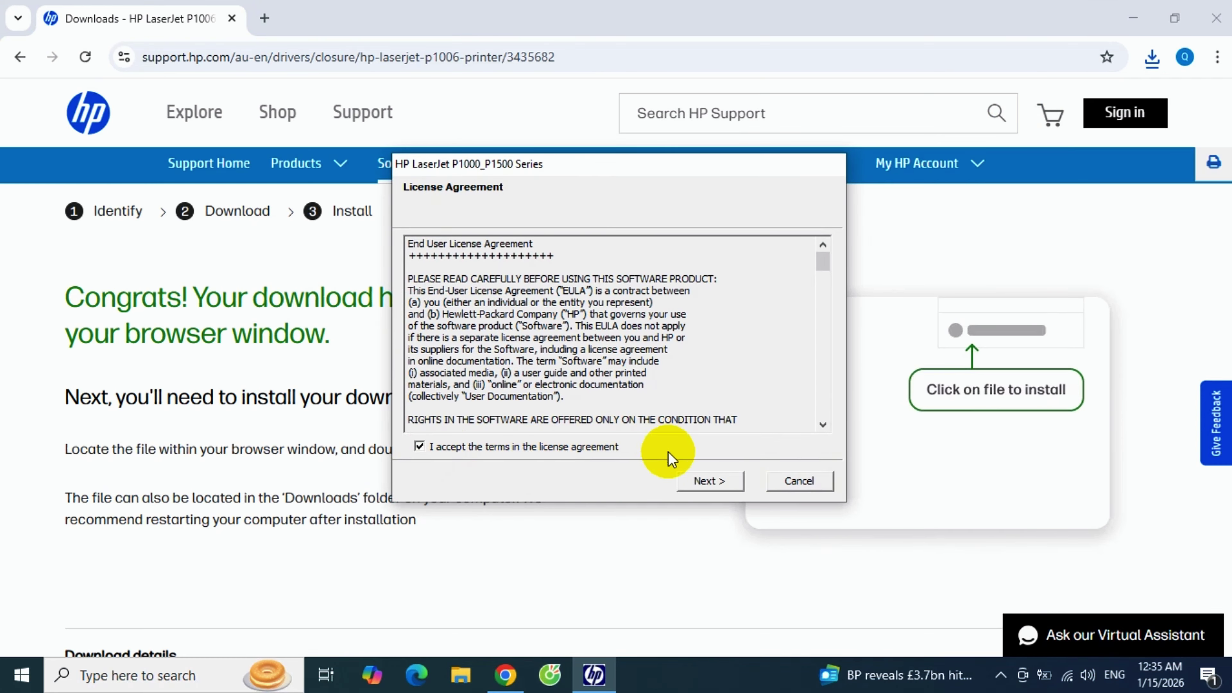
left_click(711, 482)
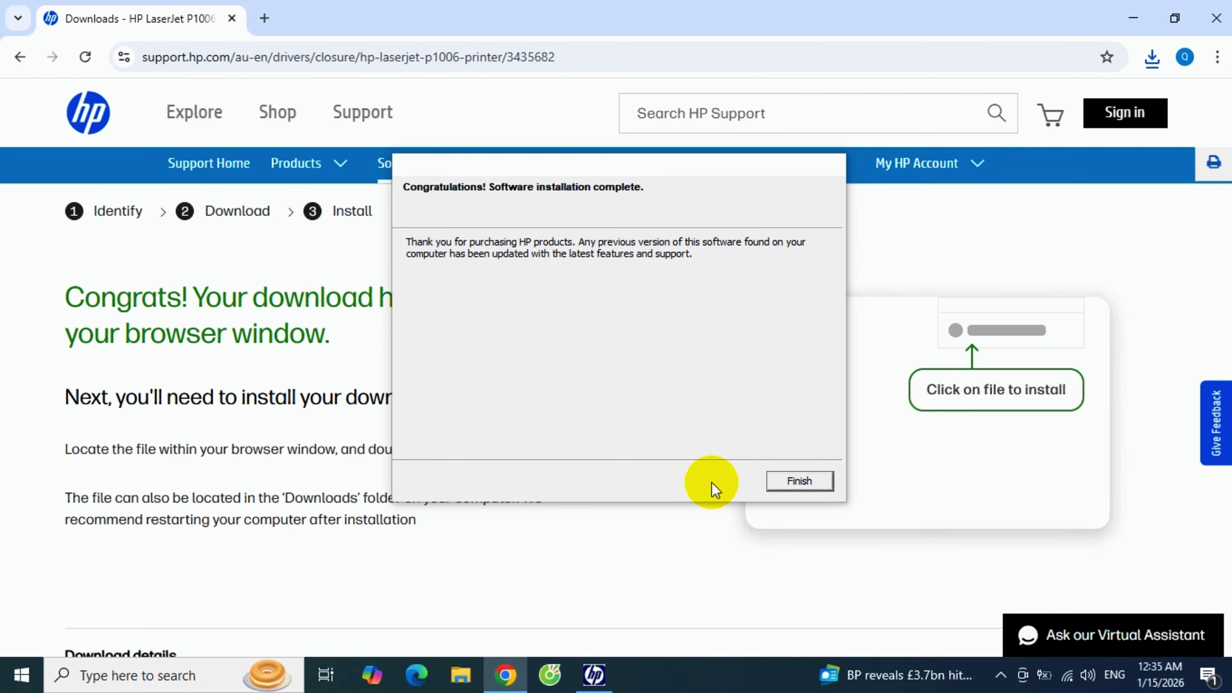
left_click(798, 480)
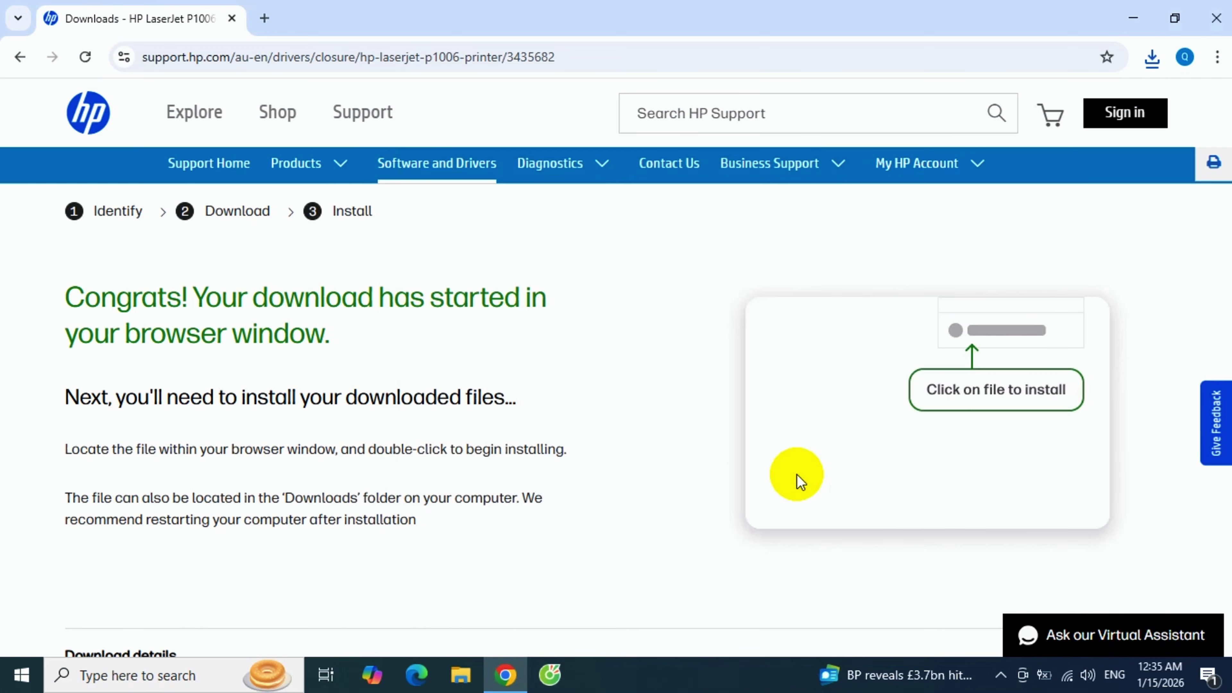
- Search Windows for Control Panel and open its recent View devices and printers entry
left_click(210, 676)
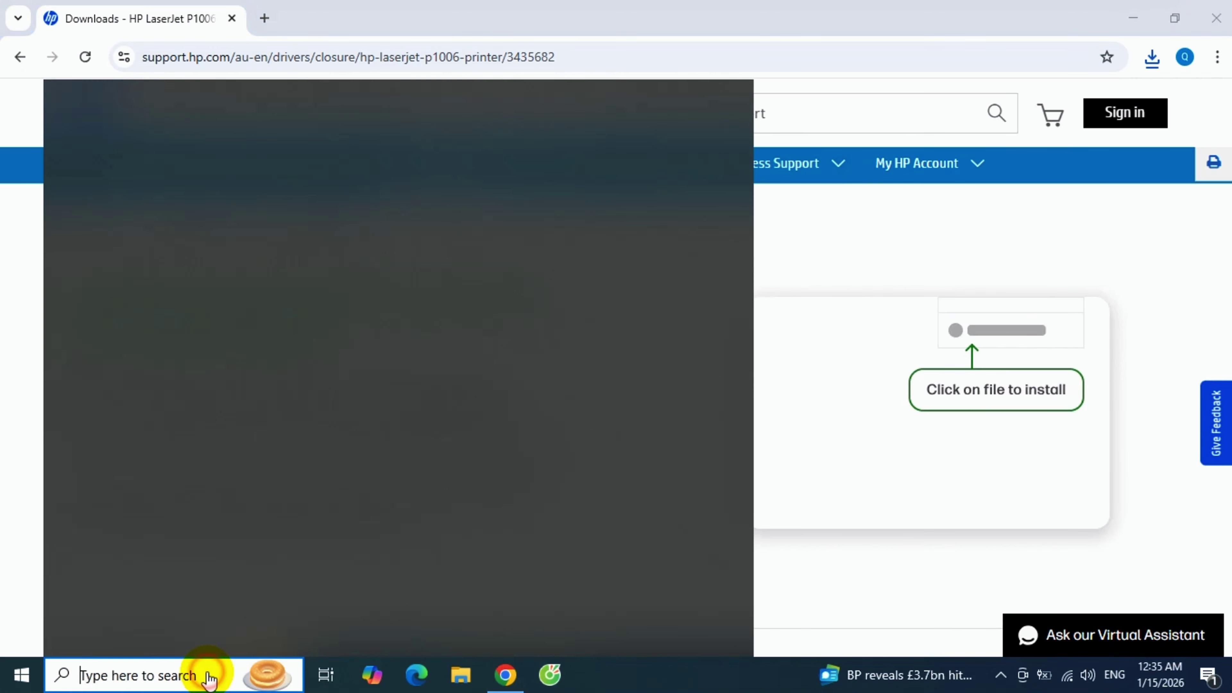
type("con")
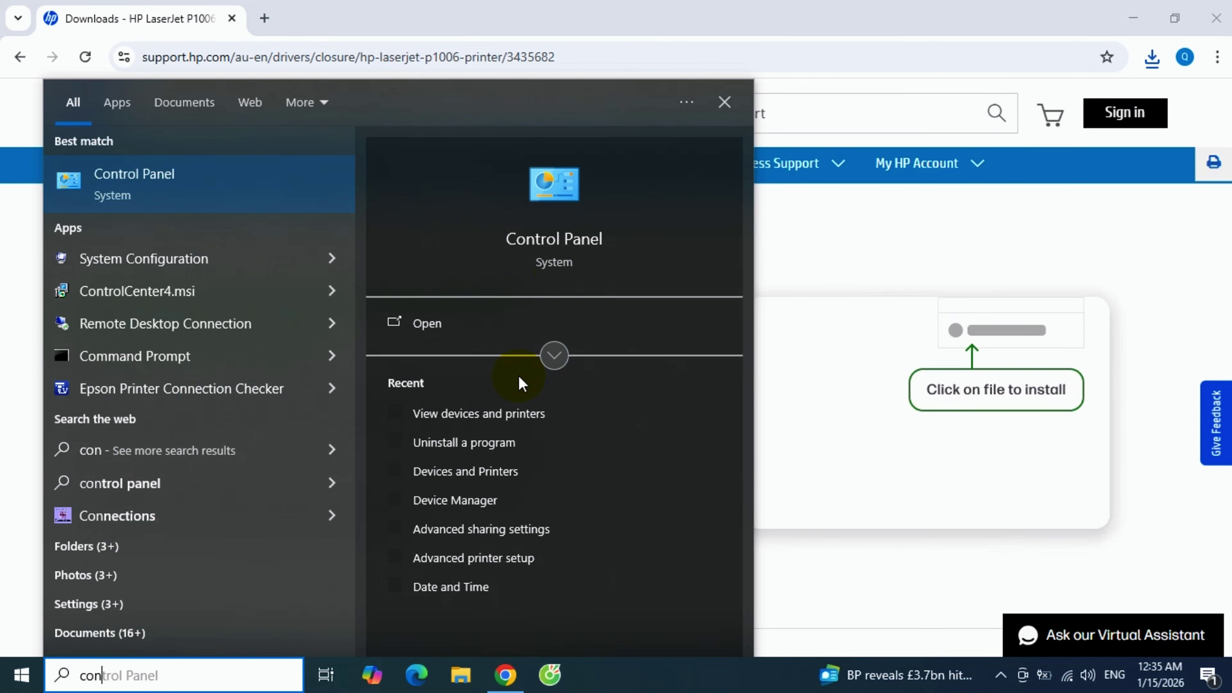
left_click(523, 414)
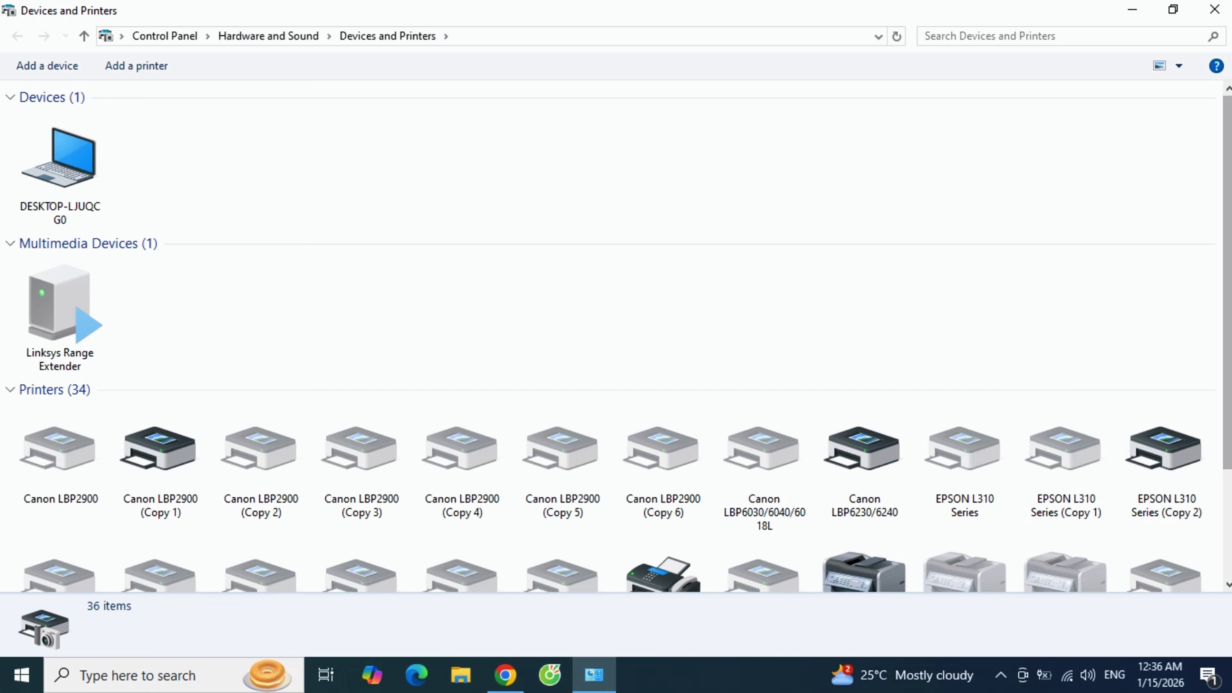
- Open the printer properties of the HP LaserJet P1006 and print a test page
left_click(1228, 491)
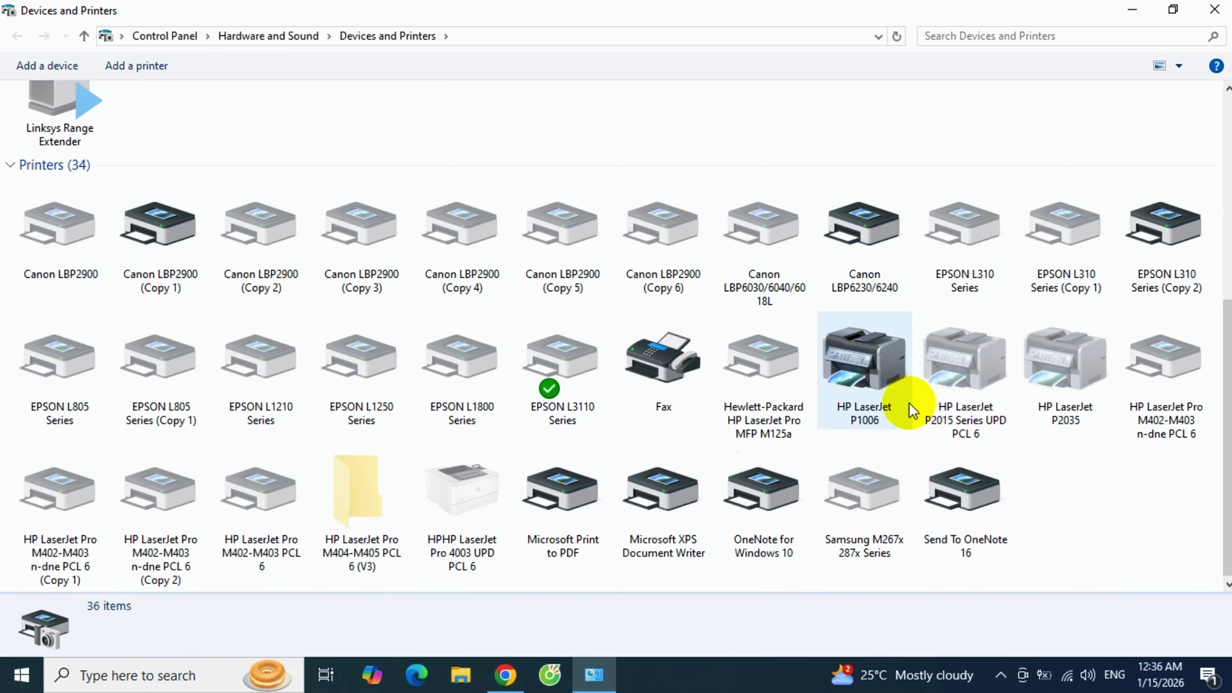
left_click(895, 396)
right_click(891, 396)
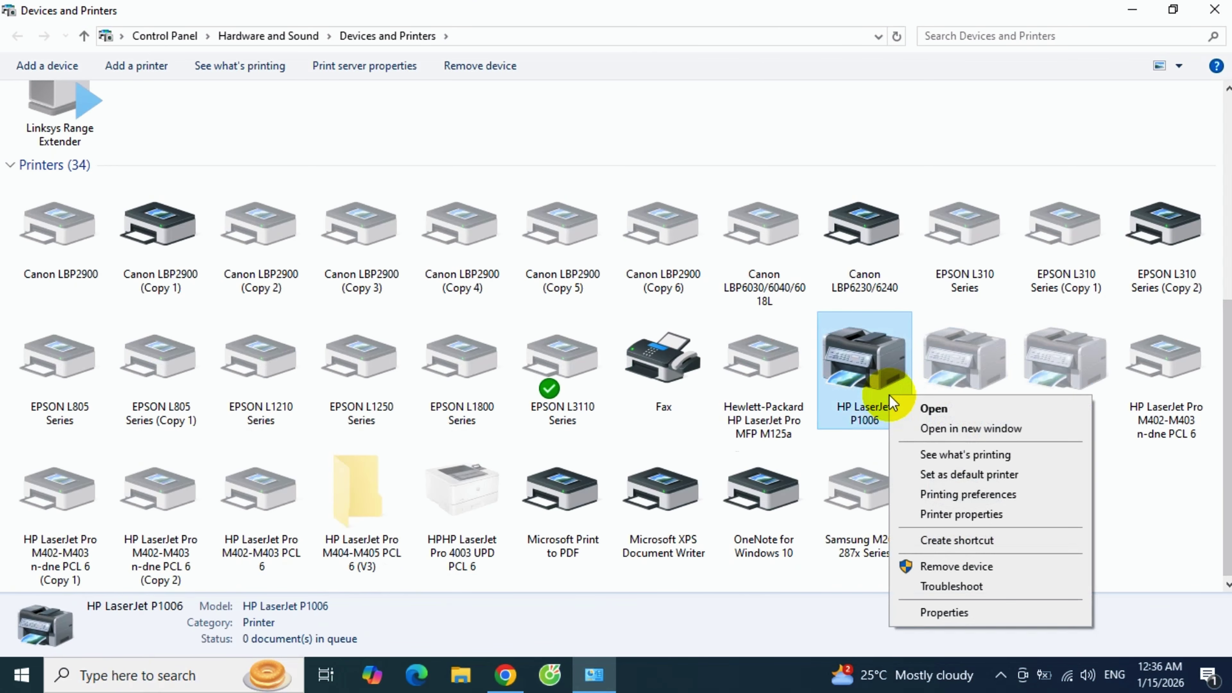
left_click(952, 515)
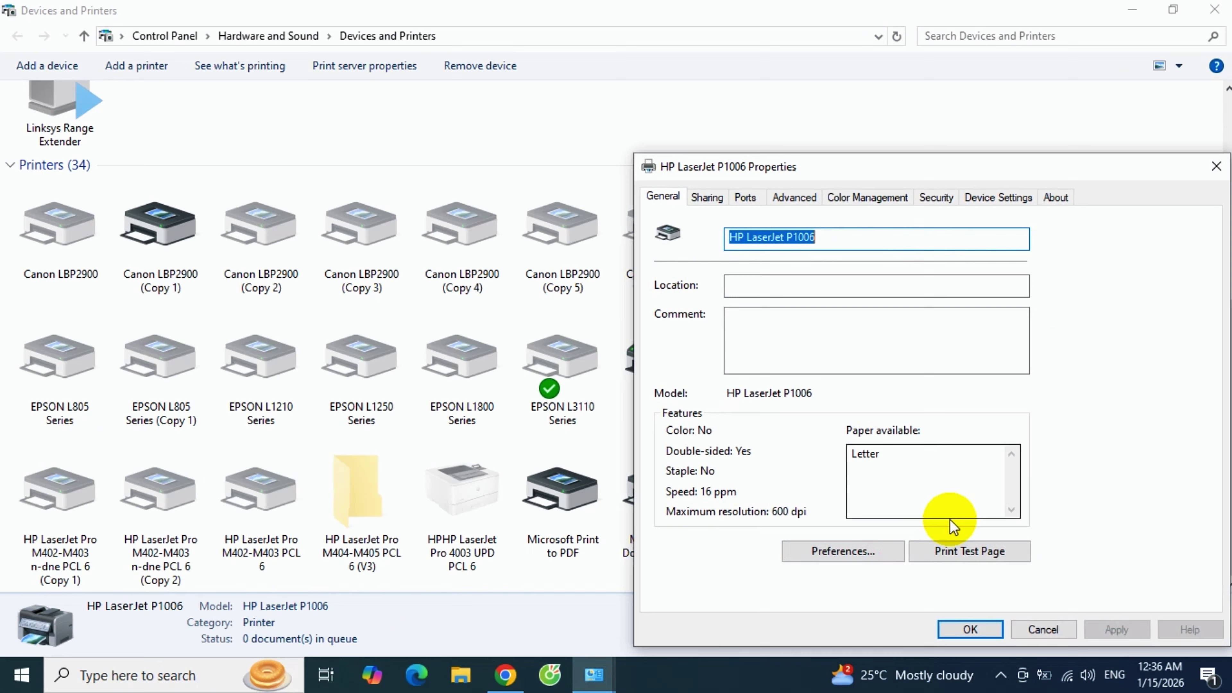
left_click(969, 555)
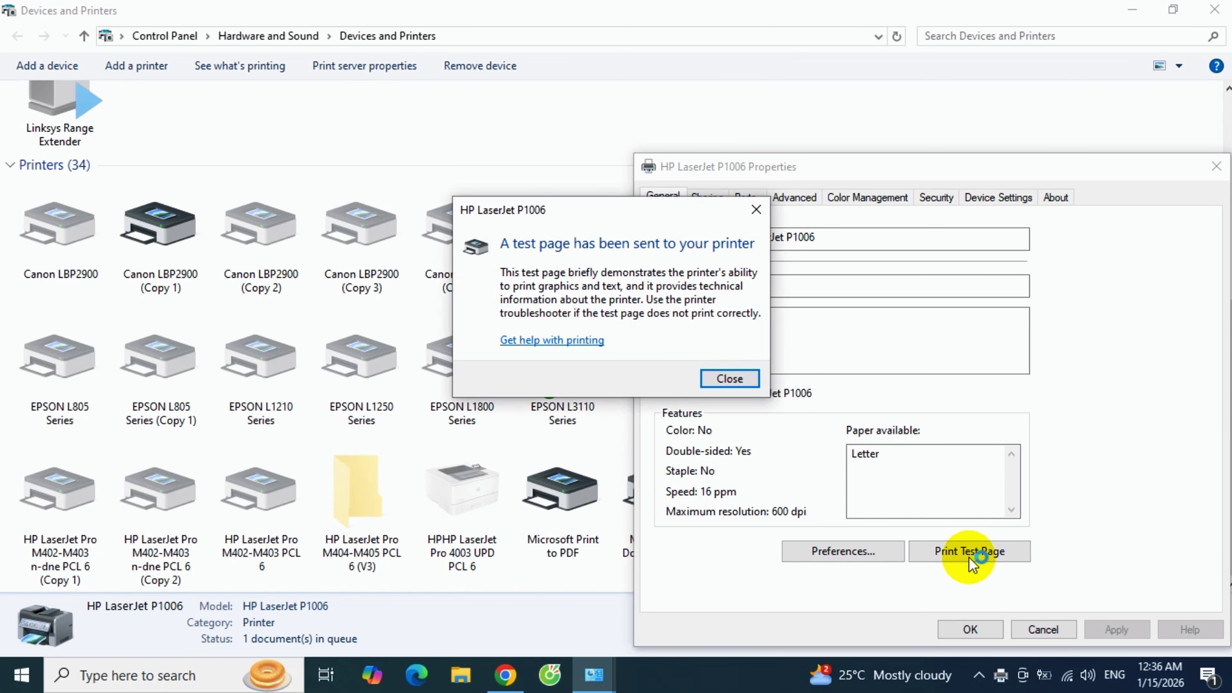